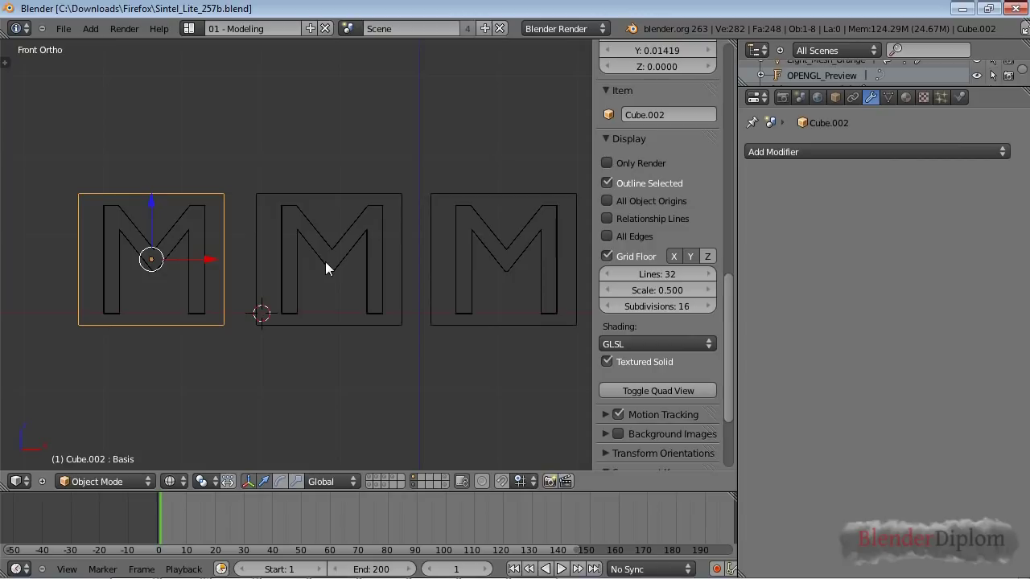
# - Select the first M text object in the scene
pyautogui.rightClick(201, 246)
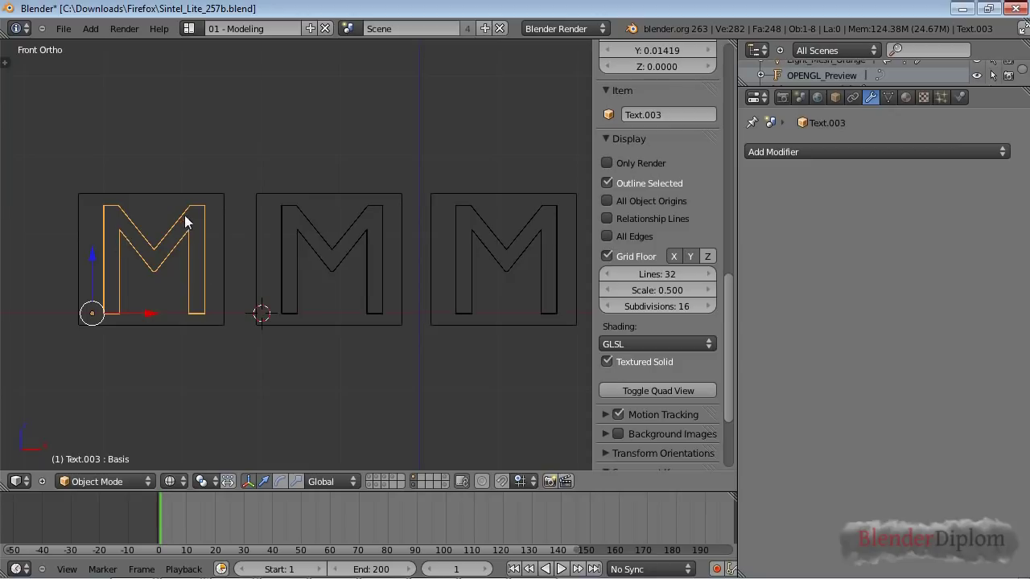
# - Add a Mesh Deform modifier to the first M with Cube.002 as its cage object
pyautogui.click(746, 157)
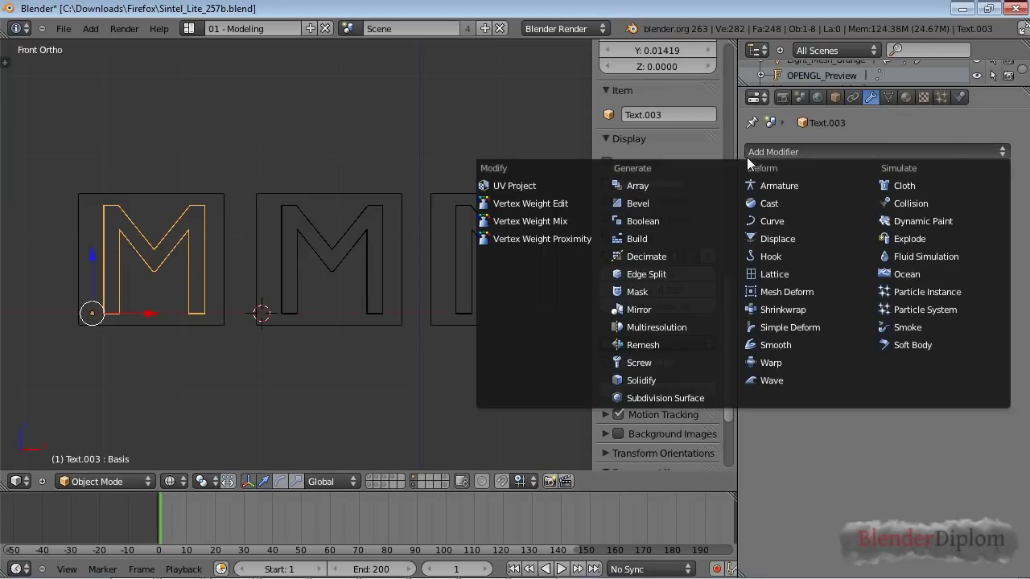
pyautogui.click(785, 289)
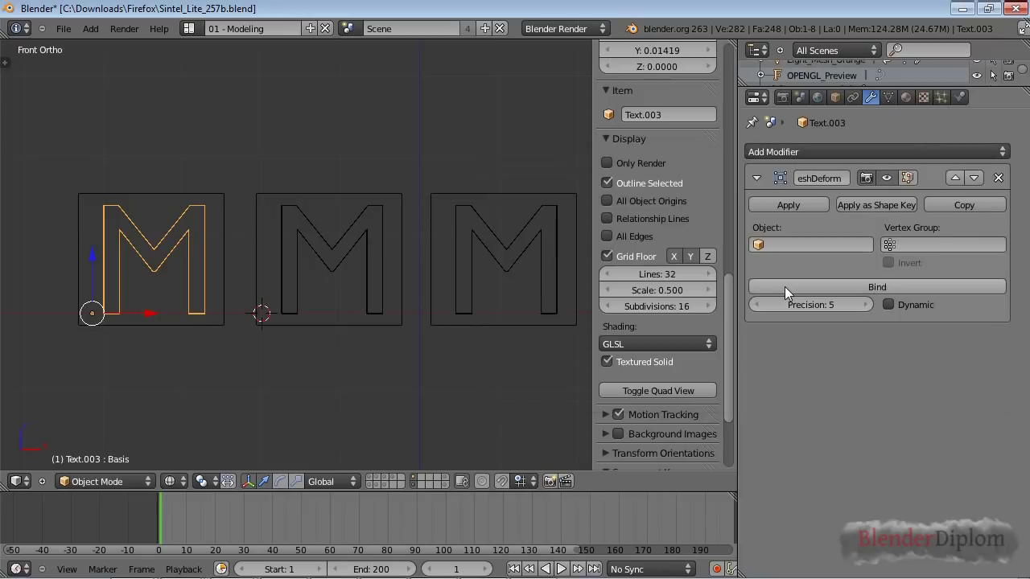
pyautogui.click(786, 246)
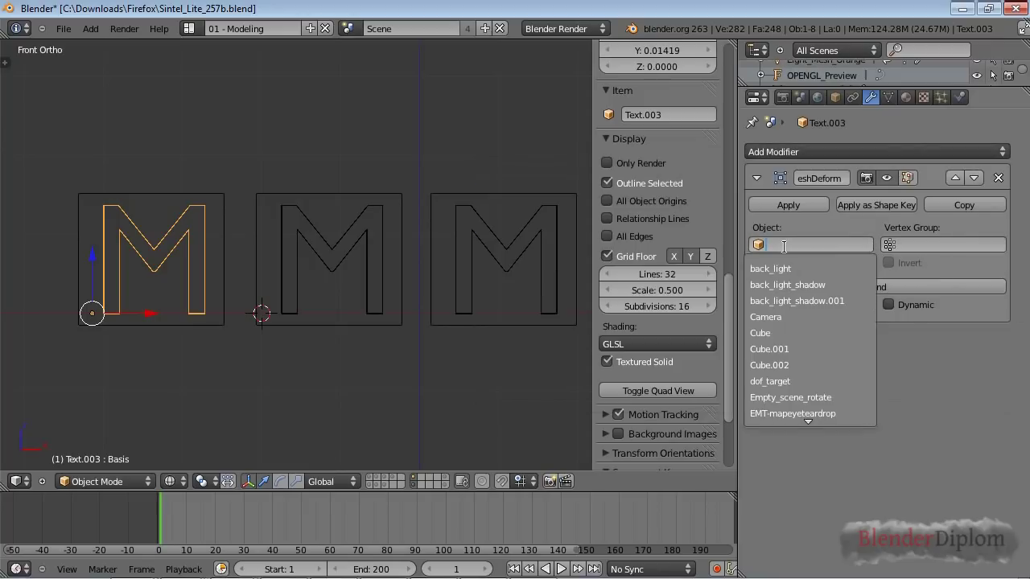
pyautogui.click(805, 365)
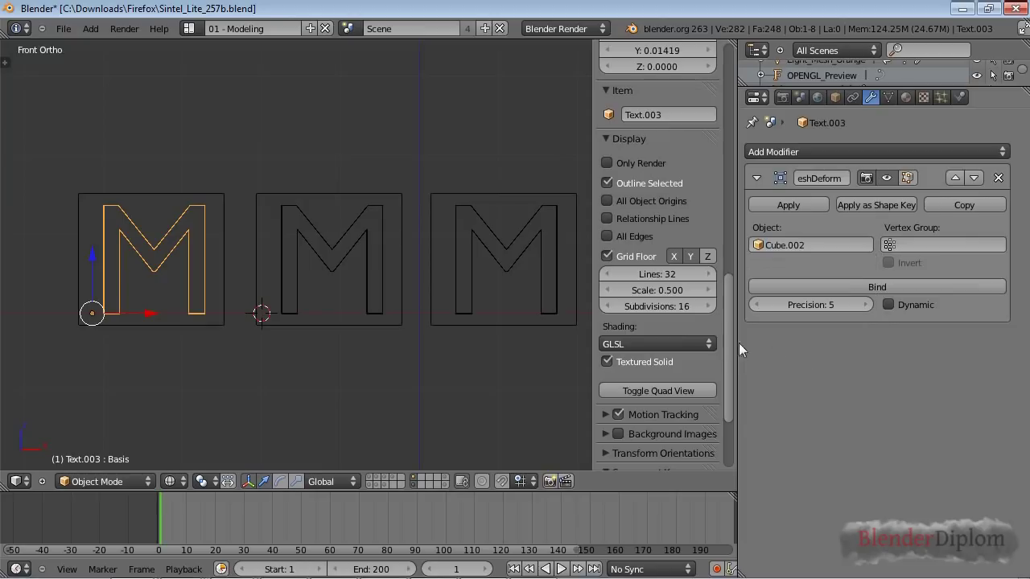
# - Test-move Cube.002's top-right corner vertex in Edit Mode, then cancel and return to Object Mode
pyautogui.rightClick(190, 201)
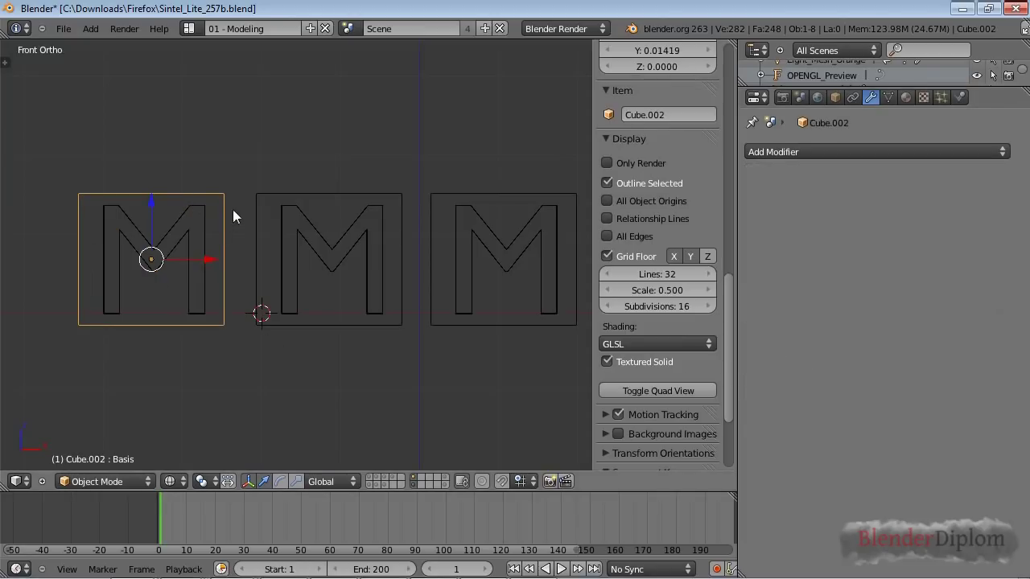
pyautogui.press('Tab')
pyautogui.rightClick(219, 187)
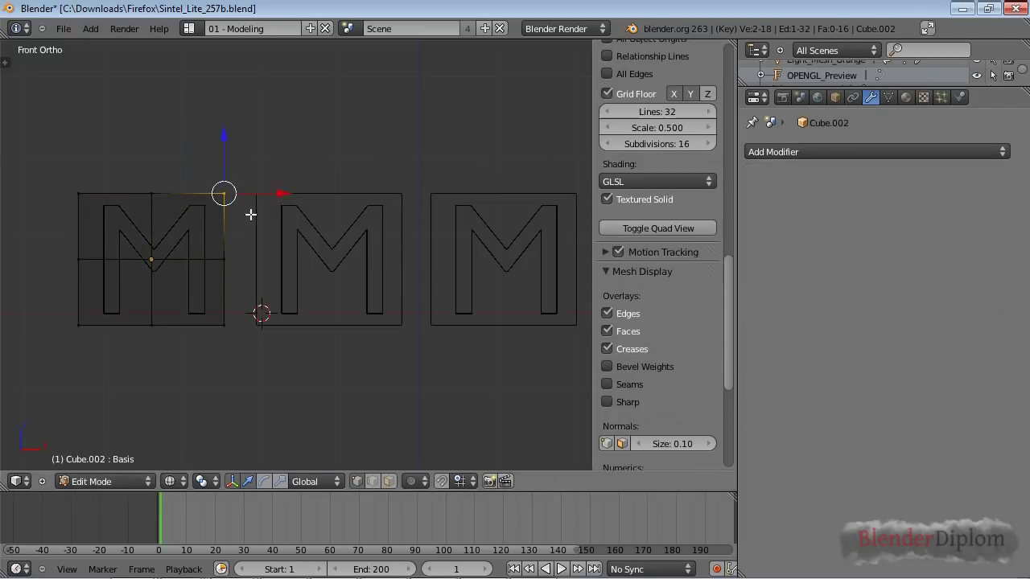
pyautogui.press('g')
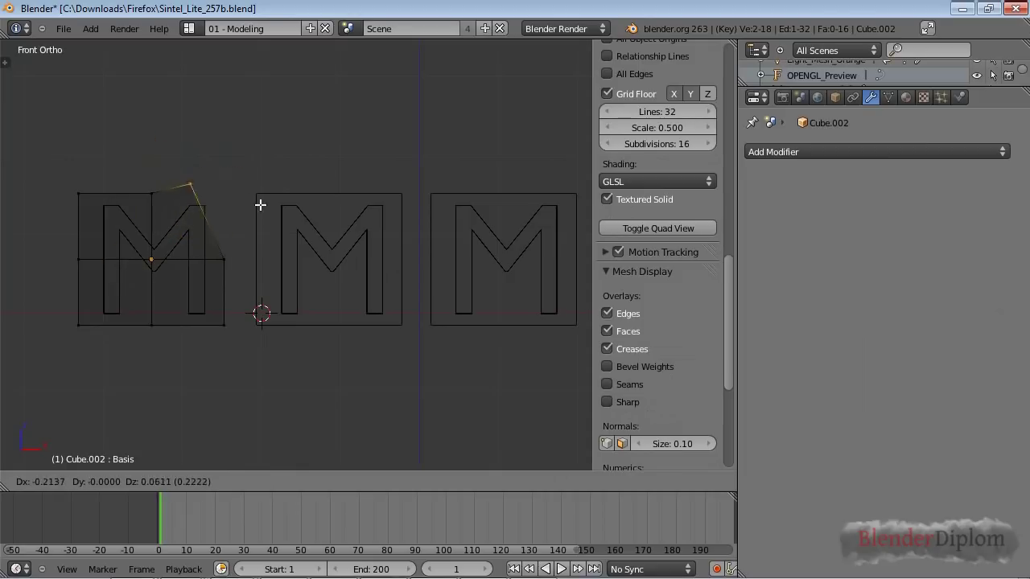
pyautogui.press('Escape')
pyautogui.press('Tab')
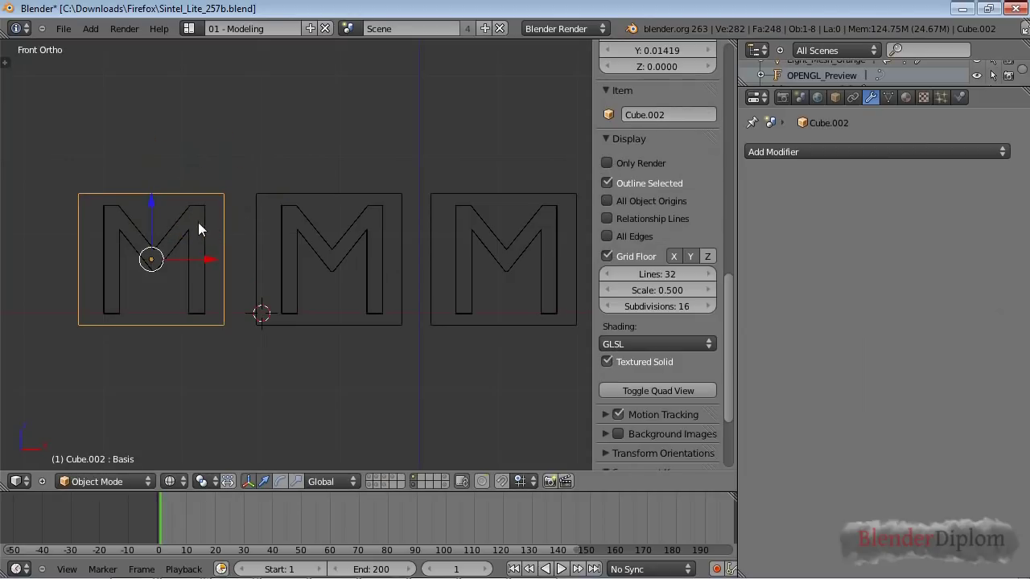
# - Reselect the first M, Text.003, to show its MeshDeform settings with binding precision 5
pyautogui.rightClick(199, 229)
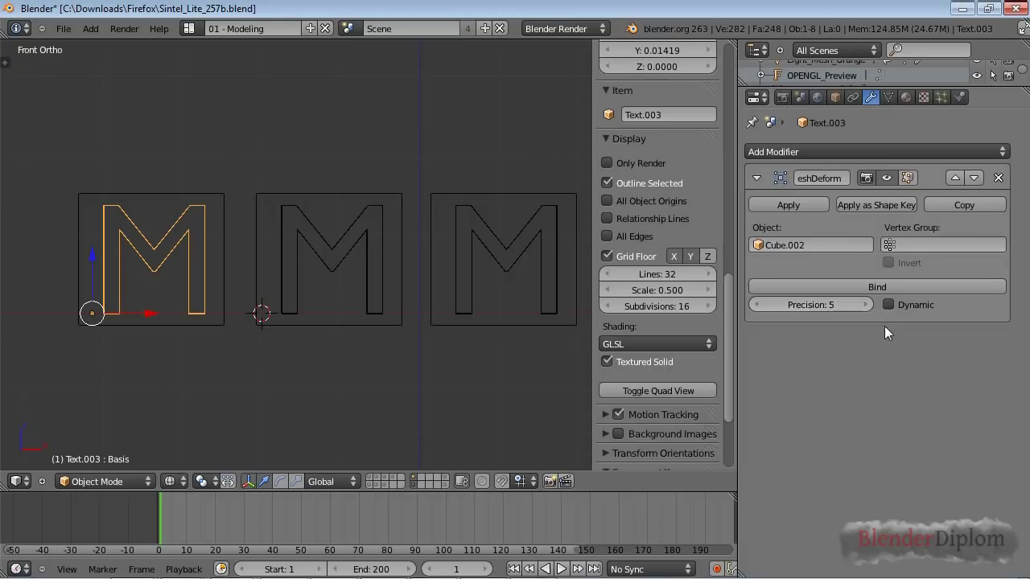
# - Bind the first M to Cube.002 and drag the cage's top-right corner vertex to bend it
pyautogui.click(872, 286)
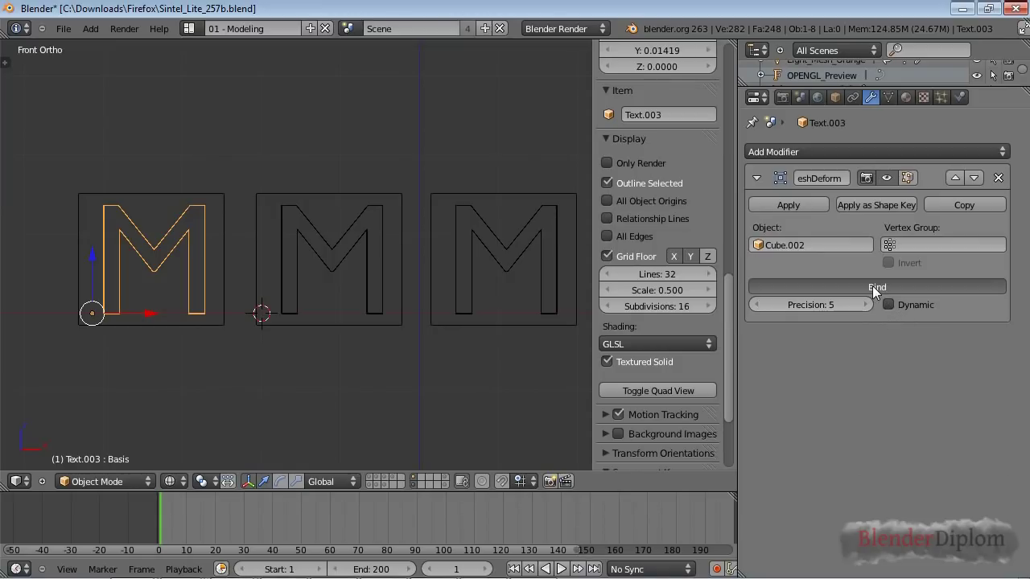
pyautogui.rightClick(202, 197)
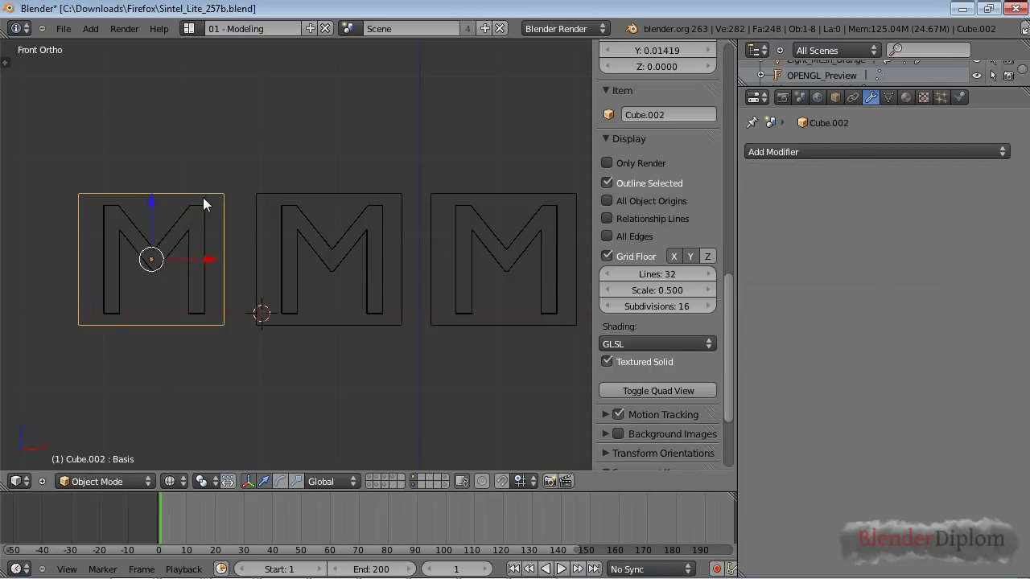
pyautogui.press('Tab')
pyautogui.press('g')
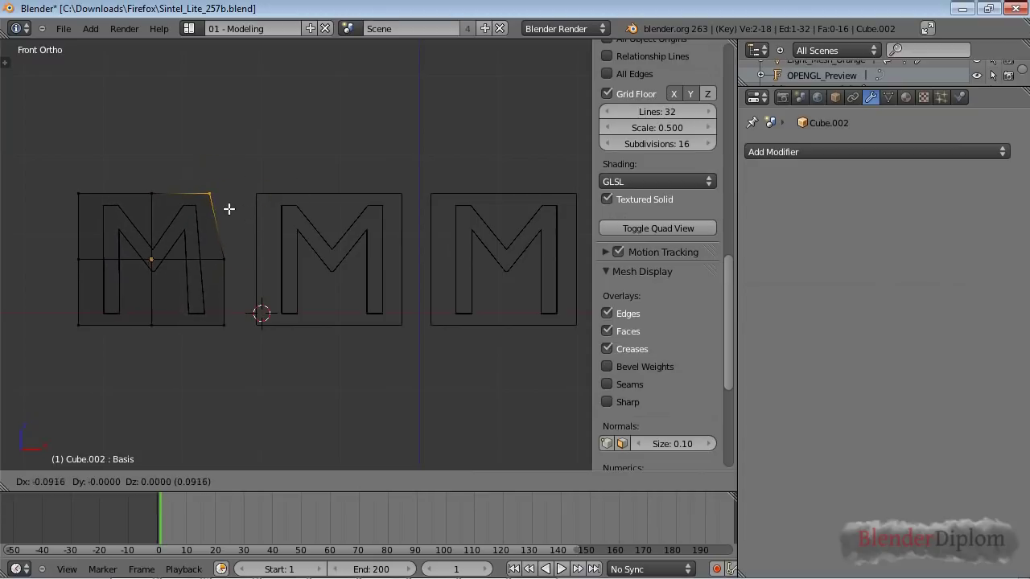
# - Finish the cage edit, pan to the L, and test-move its lattice's top-right point before cancelling
pyautogui.click(229, 208)
pyautogui.press('Tab')
pyautogui.keyDown('ctrl'); pyautogui.scroll(-7, 386, 248); pyautogui.keyUp('ctrl')
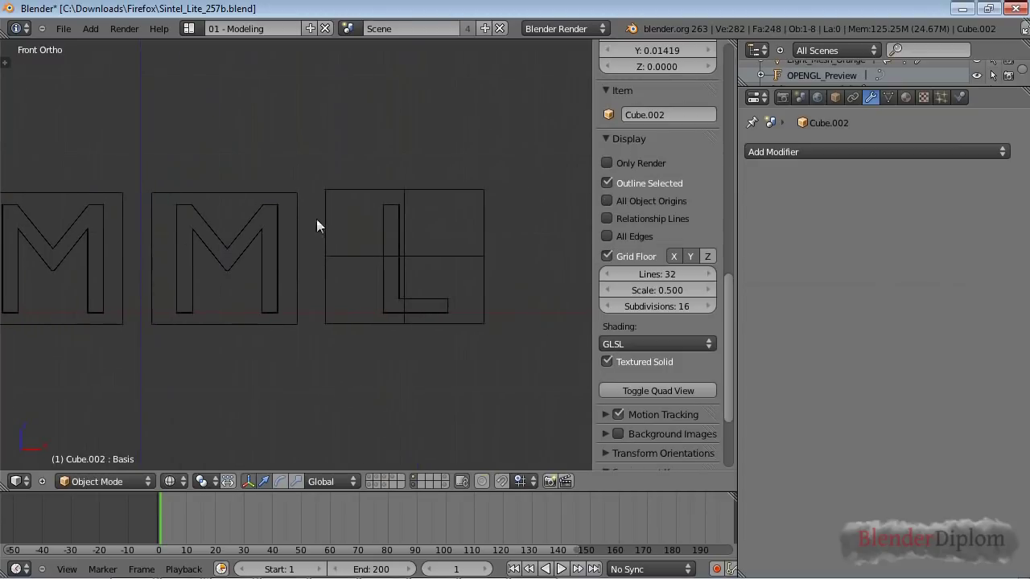
pyautogui.rightClick(357, 196)
pyautogui.press('Tab')
pyautogui.rightClick(485, 191)
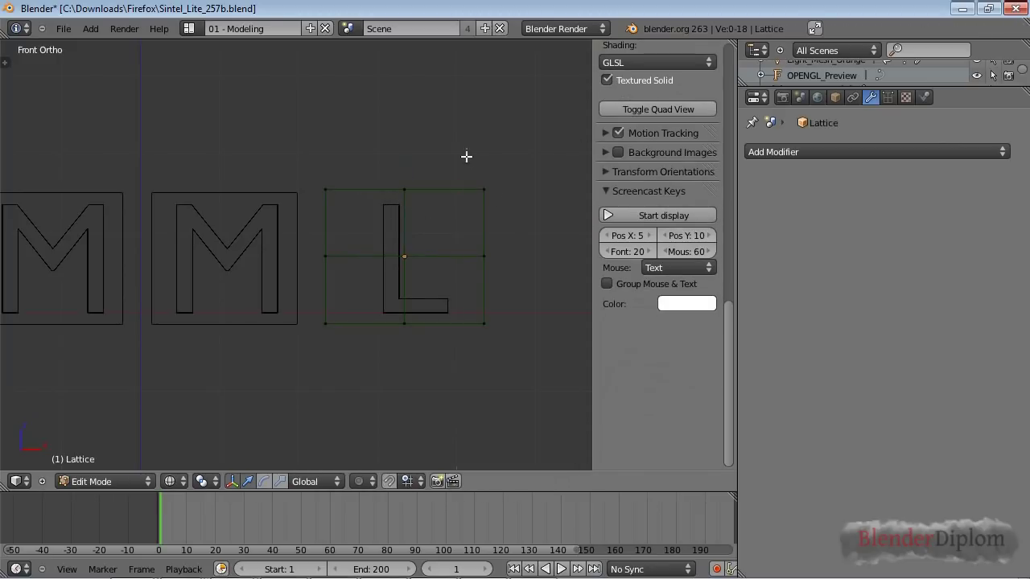
pyautogui.press('g')
pyautogui.rightClick(445, 242)
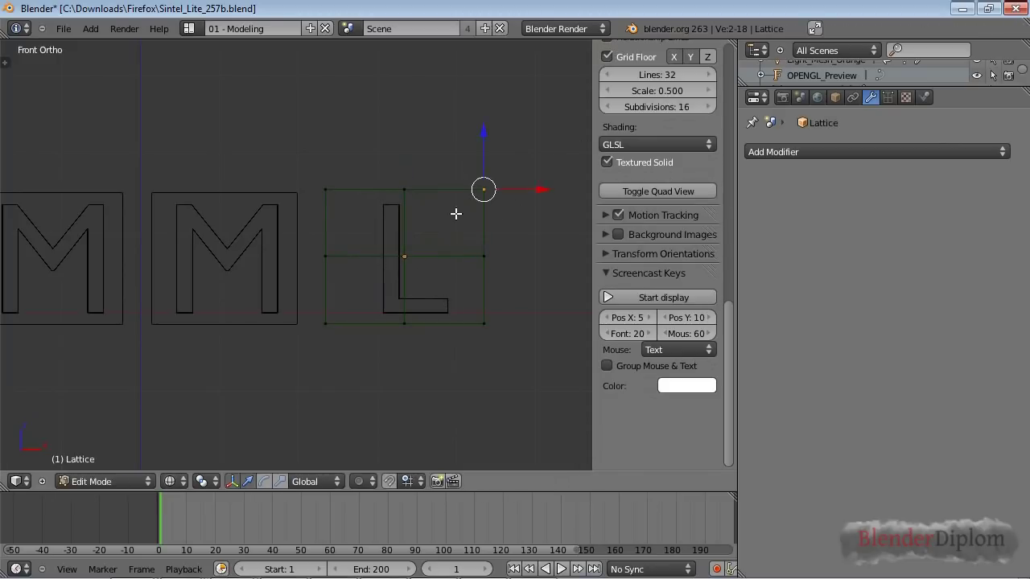
pyautogui.press('Tab')
pyautogui.scroll(3, 648, 133)
# - Browse the Add Modifier lists for the lattice and the middle M's cage cube, then reselect the lattice
pyautogui.click(811, 151)
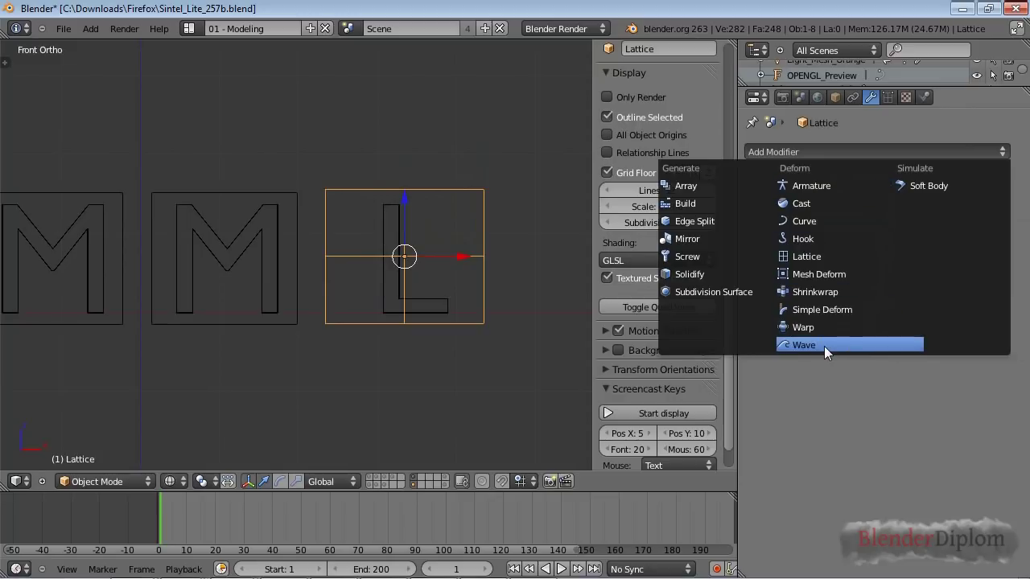
pyautogui.rightClick(263, 195)
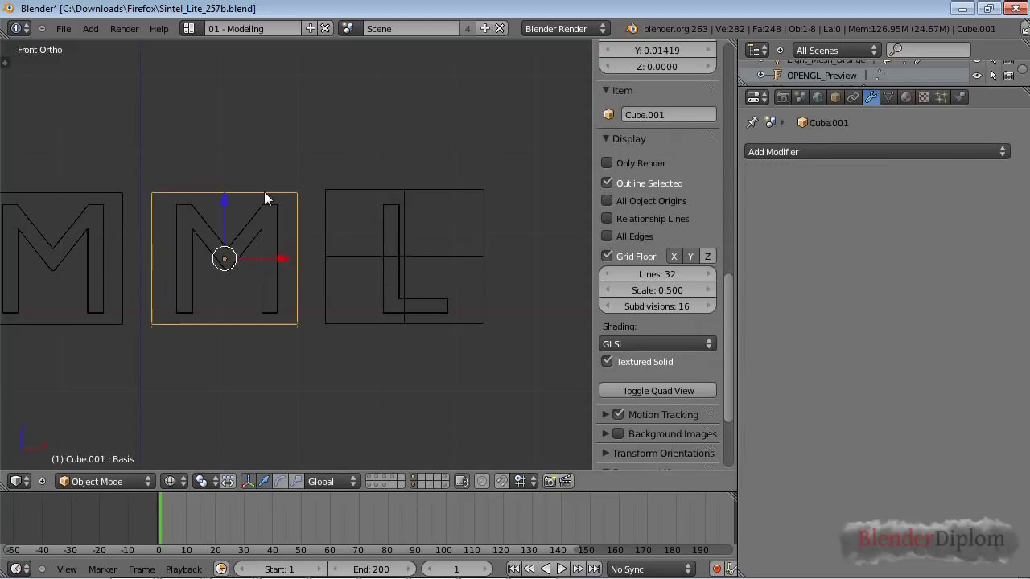
pyautogui.click(768, 153)
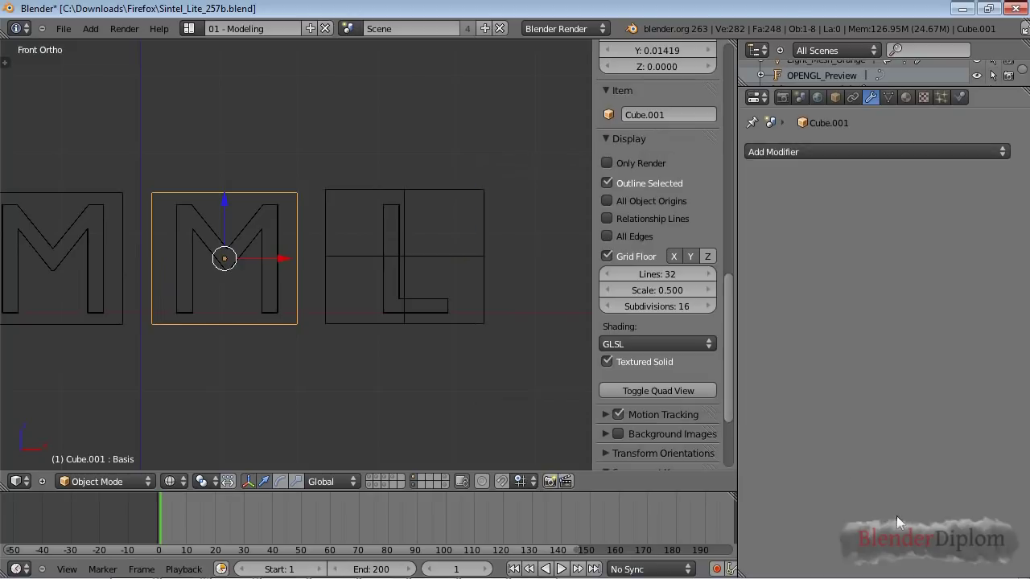
pyautogui.rightClick(353, 201)
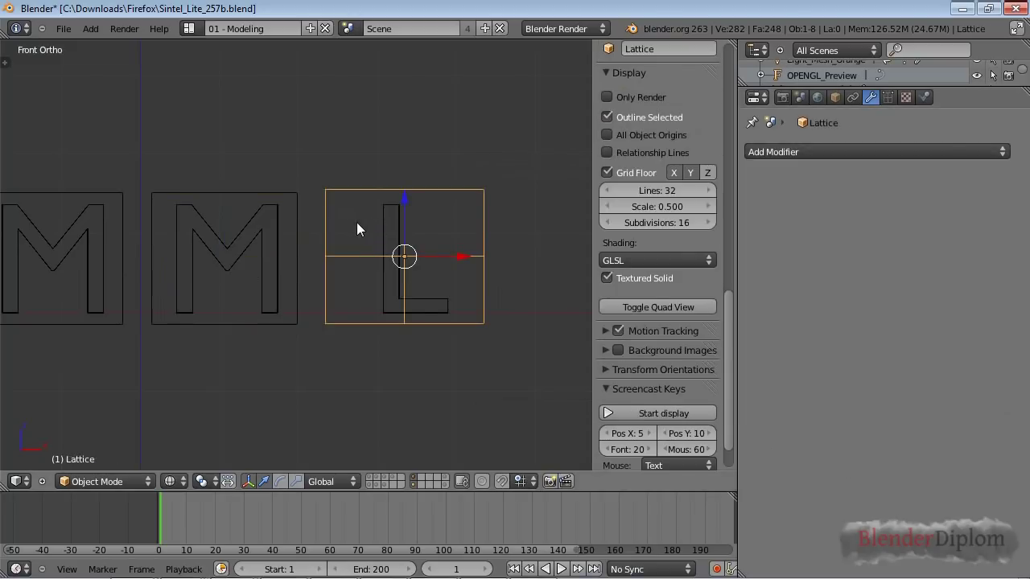
# - Frame all the letters, zoom in, and compare the middle and left M letters' modifier stacks
pyautogui.press('Home')
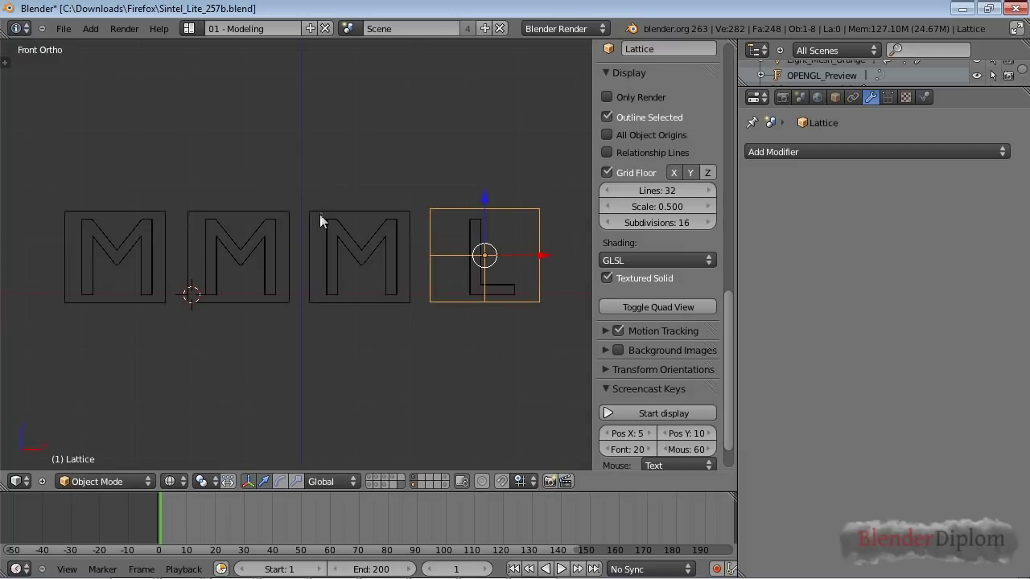
pyautogui.scroll(1, 349, 271)
pyautogui.scroll(2, 349, 271)
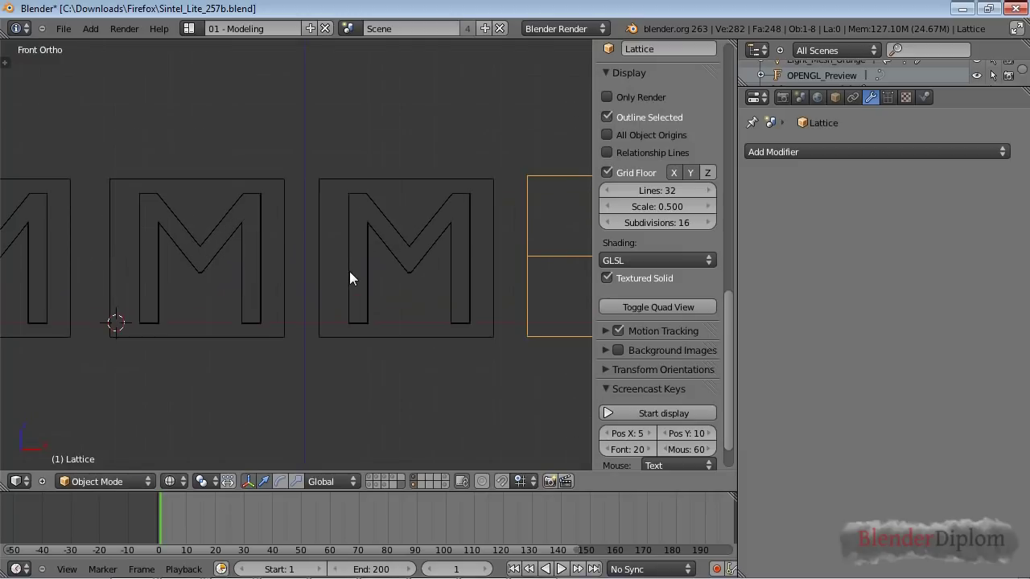
pyautogui.rightClick(386, 185)
pyautogui.rightClick(397, 226)
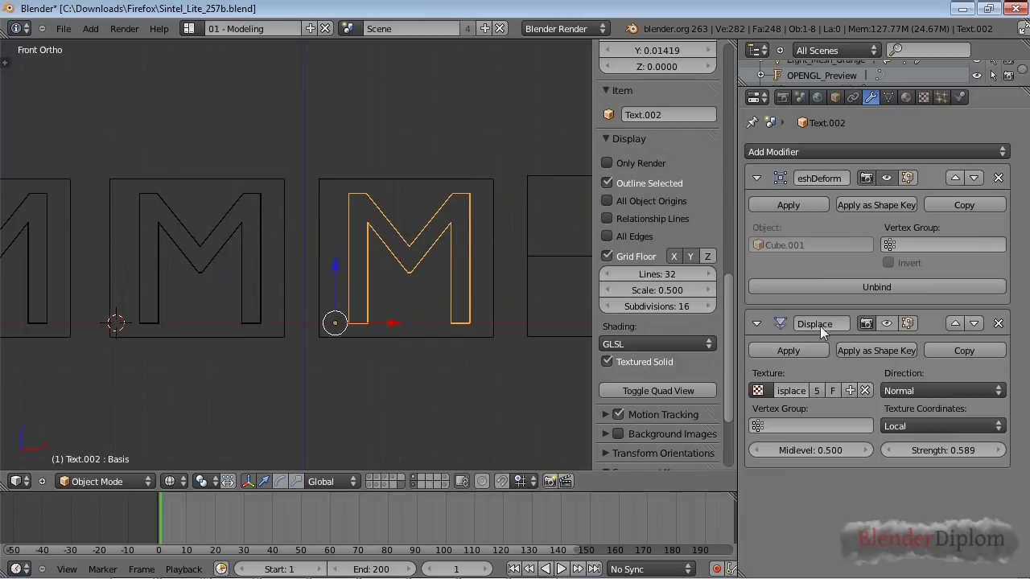
pyautogui.rightClick(258, 209)
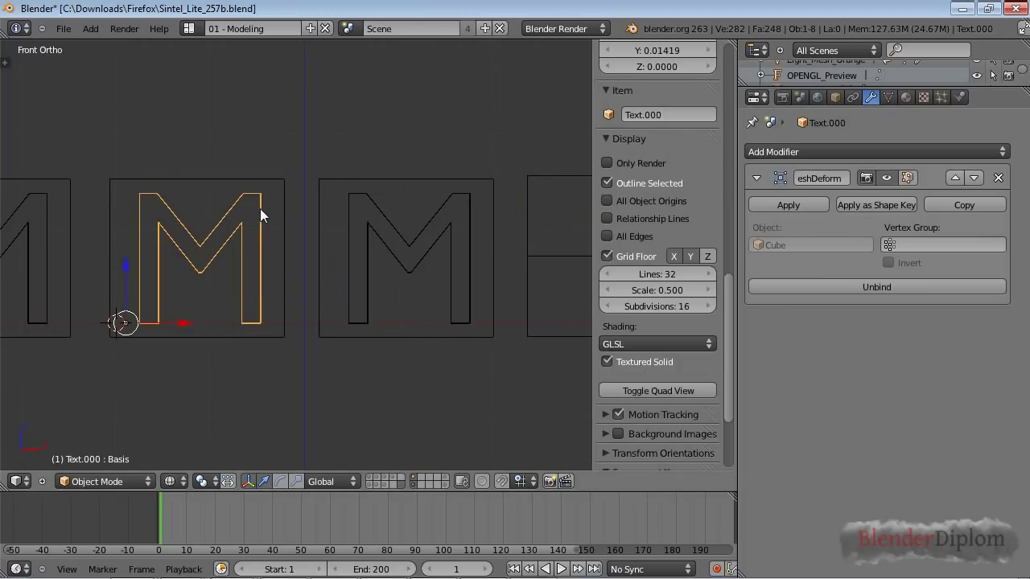
pyautogui.click(888, 96)
pyautogui.click(870, 96)
pyautogui.rightClick(42, 228)
pyautogui.scroll(-3, 51, 240)
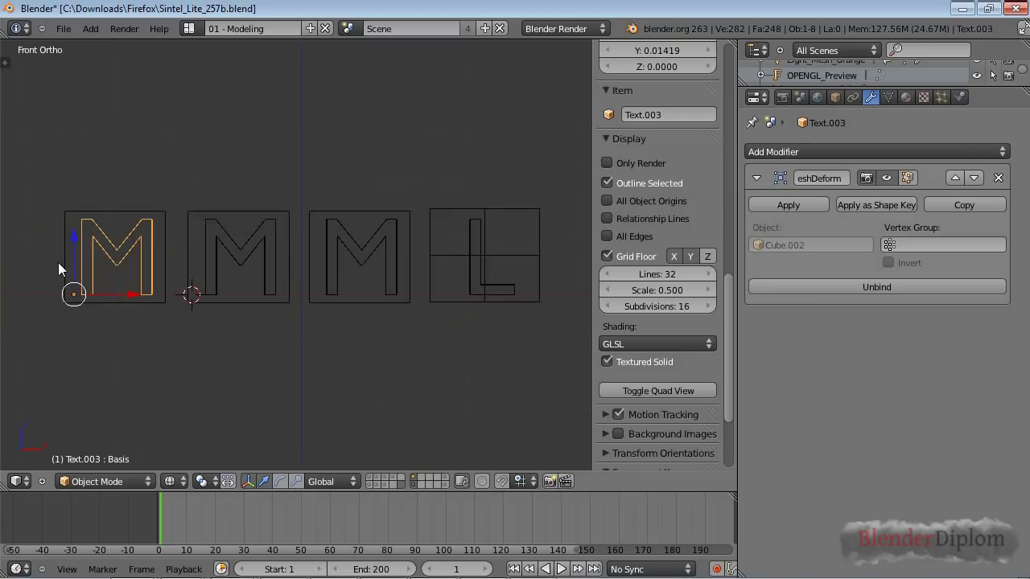
pyautogui.click(884, 152)
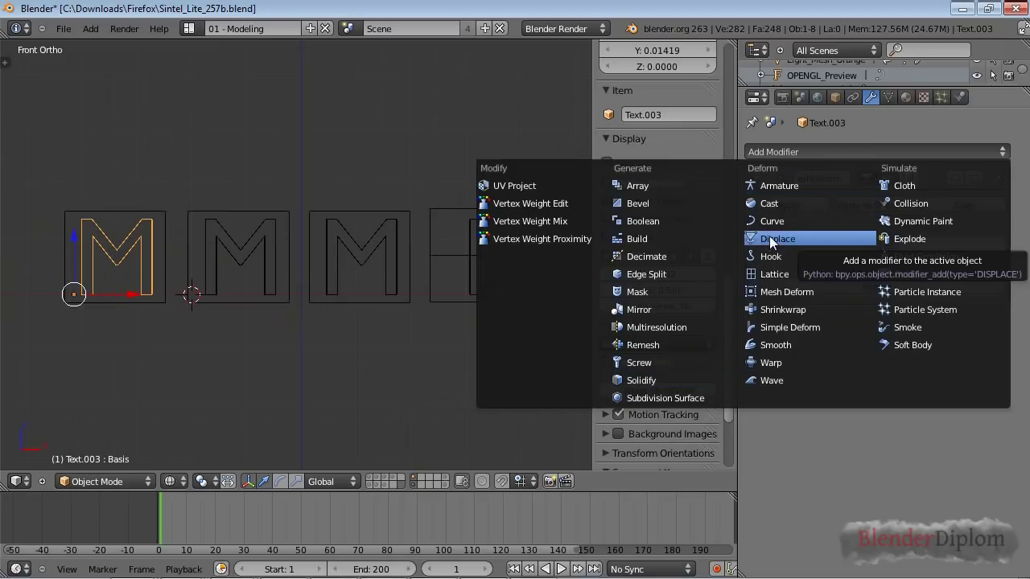
pyautogui.press('Escape')
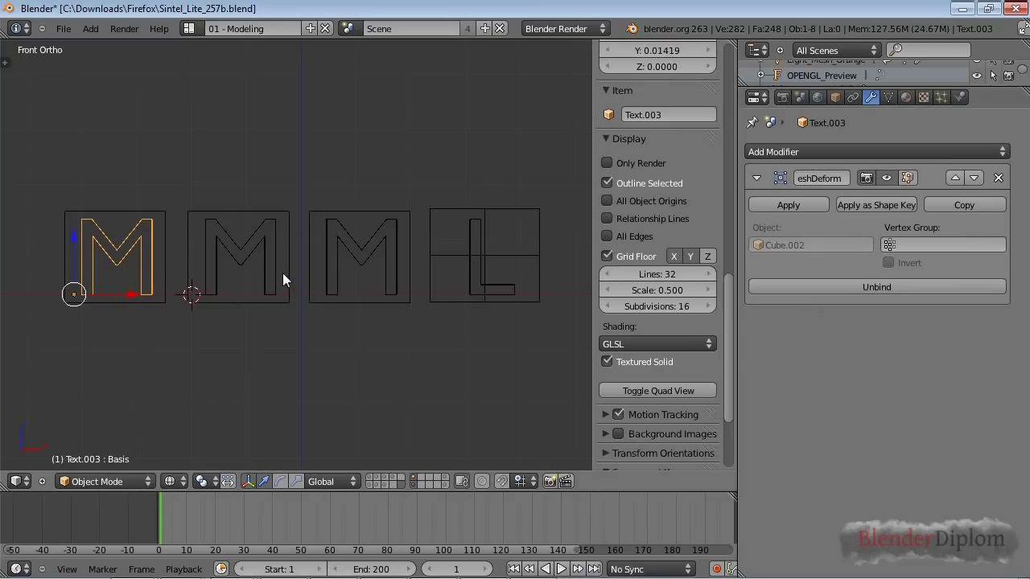
# - Raise shape key Key 1 to 1.000 on Text.000 and Text.002 to skew both M letters
pyautogui.rightClick(267, 229)
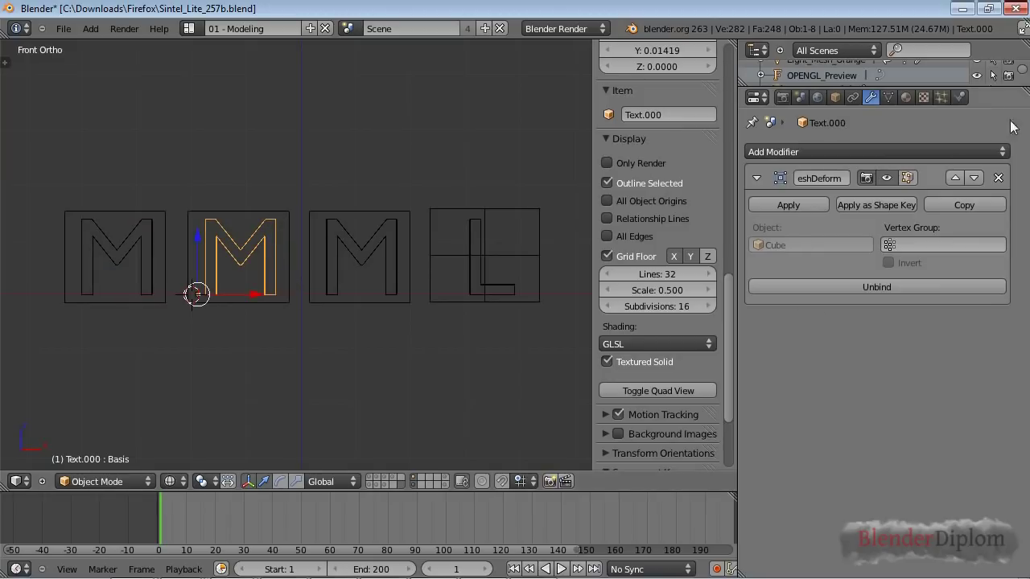
pyautogui.click(886, 98)
pyautogui.click(807, 387)
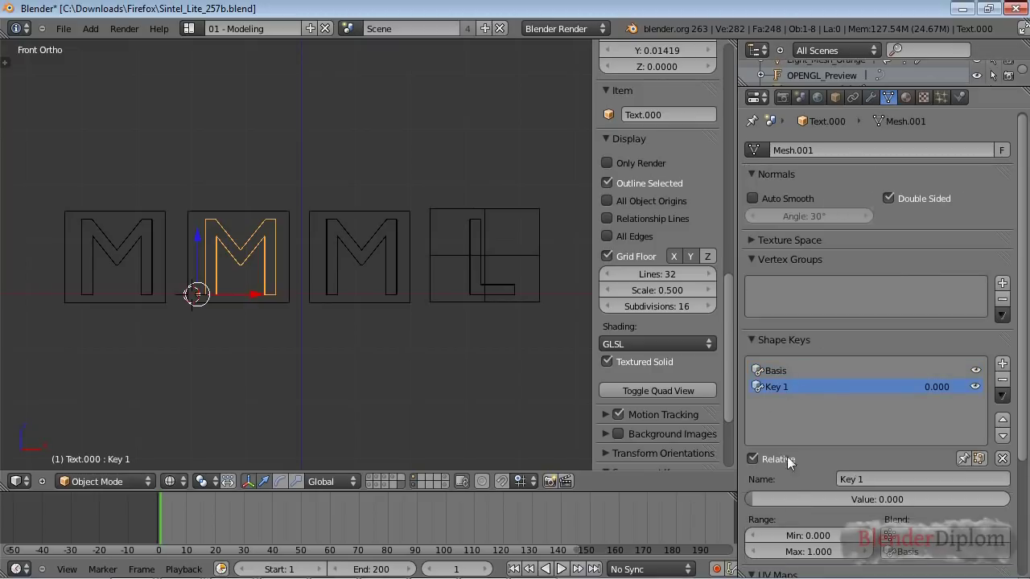
pyautogui.moveTo(755, 494); pyautogui.dragTo(1025, 498)
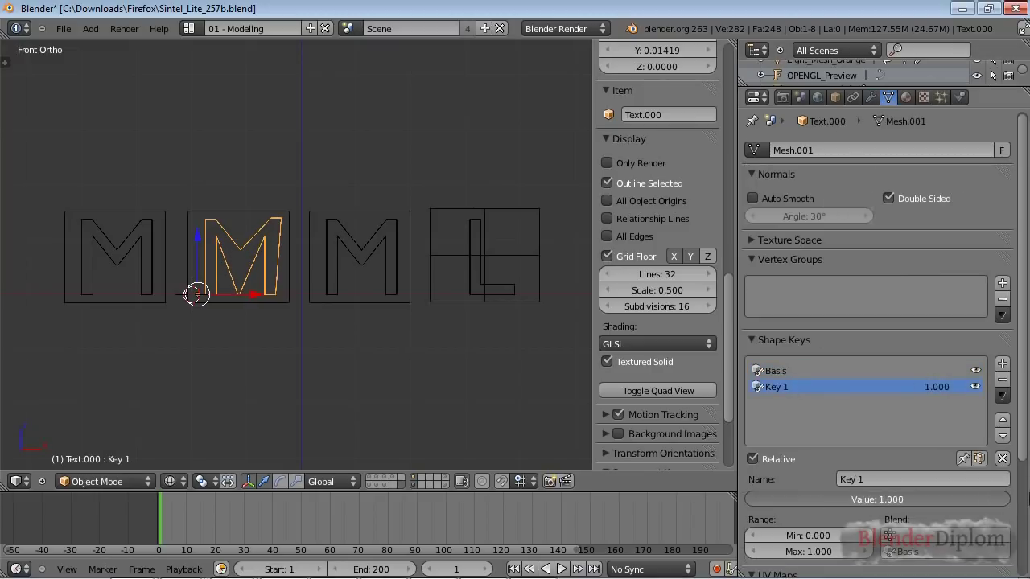
pyautogui.rightClick(391, 242)
pyautogui.click(805, 387)
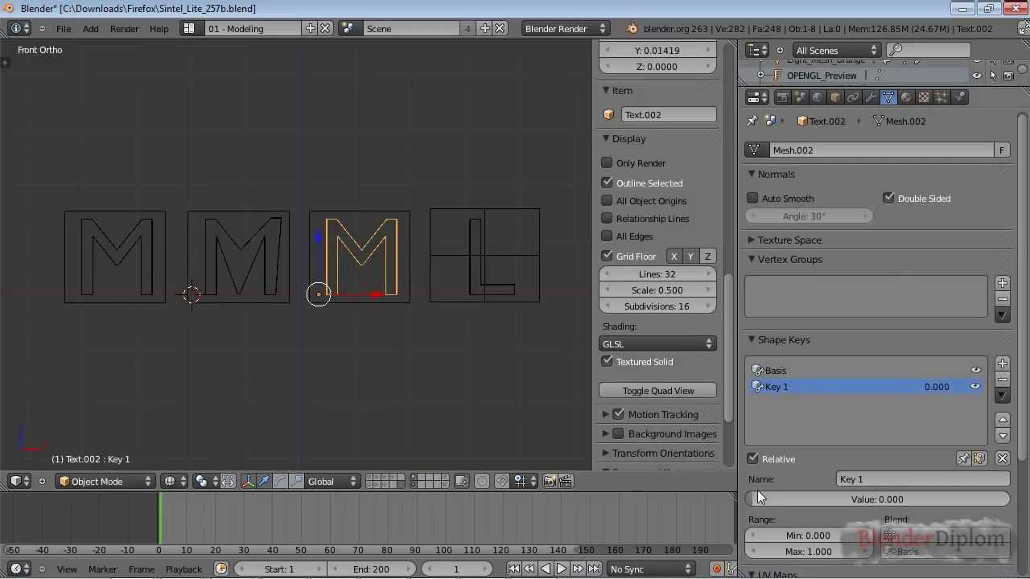
pyautogui.moveTo(757, 497); pyautogui.dragTo(1020, 503)
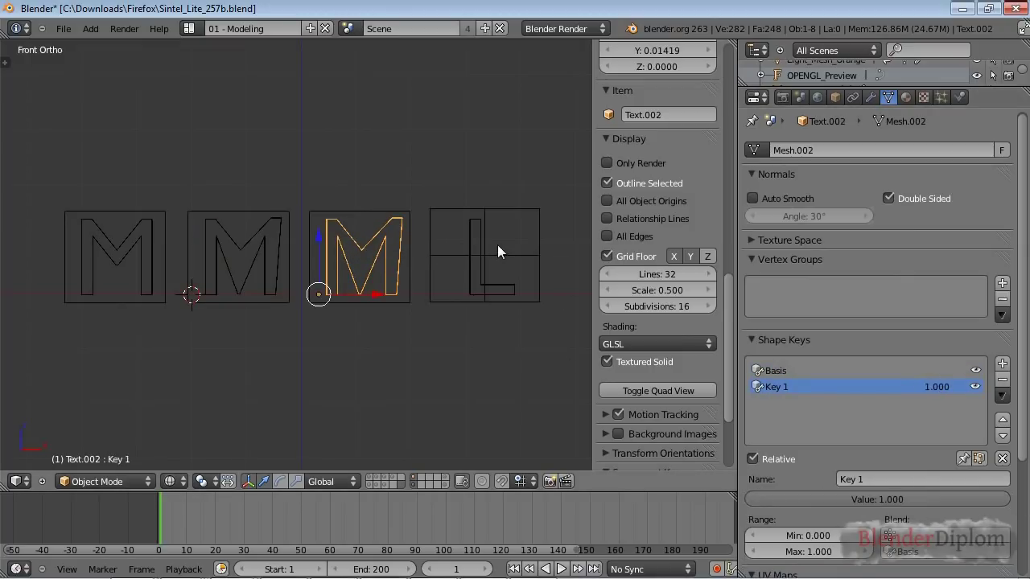
# - Set Key 1 to 1.000 on the Cube.001 and Cube cage boxes, shearing both cages
pyautogui.rightClick(354, 212)
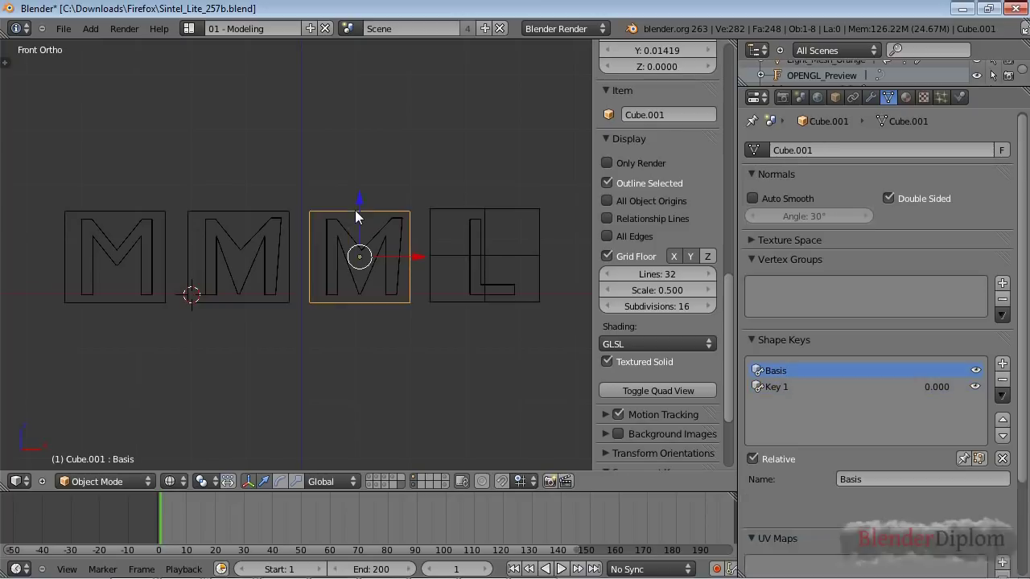
pyautogui.click(779, 386)
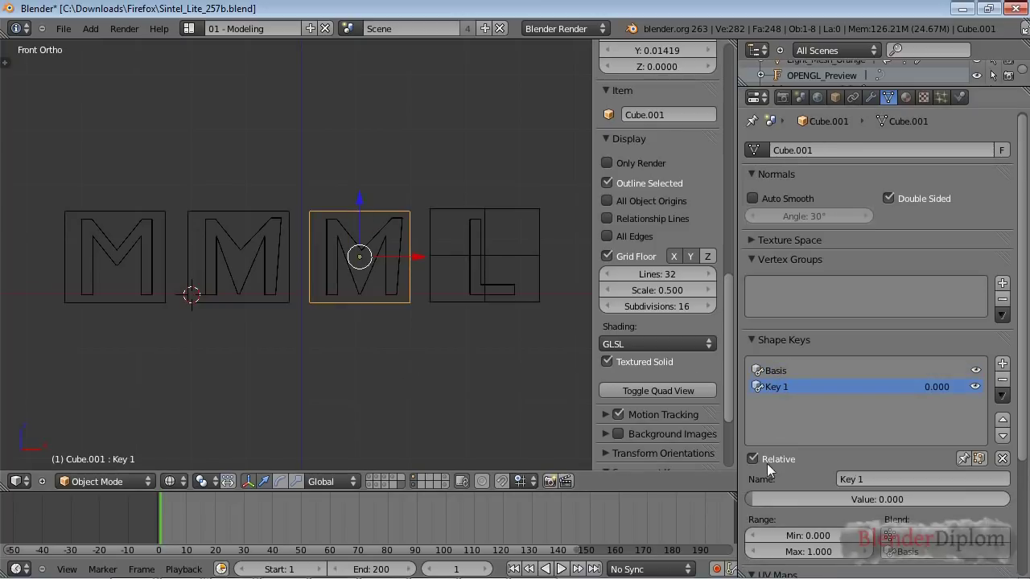
pyautogui.moveTo(761, 498); pyautogui.dragTo(1006, 499)
pyautogui.rightClick(287, 210)
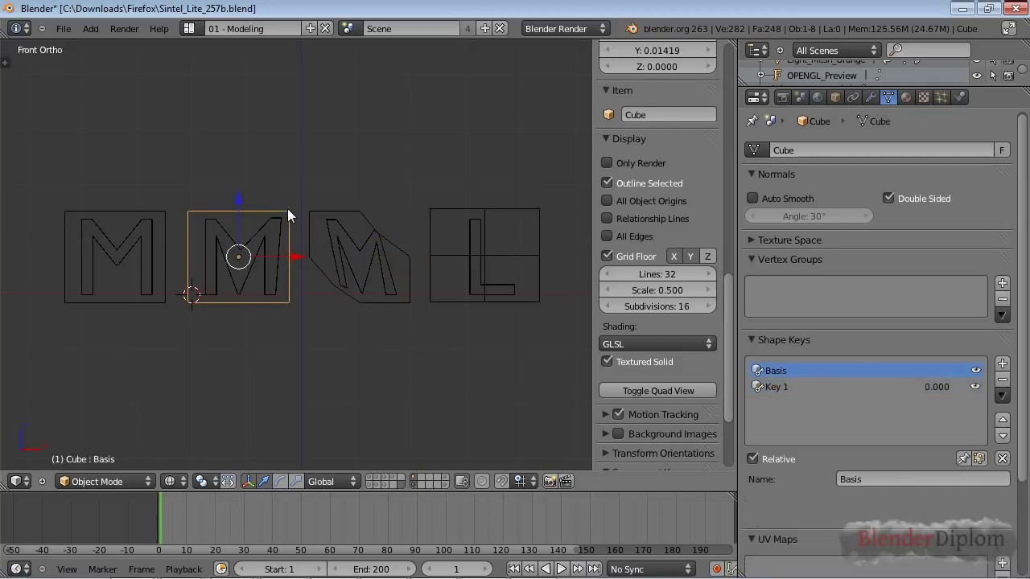
pyautogui.click(782, 387)
pyautogui.moveTo(772, 499); pyautogui.dragTo(1006, 500)
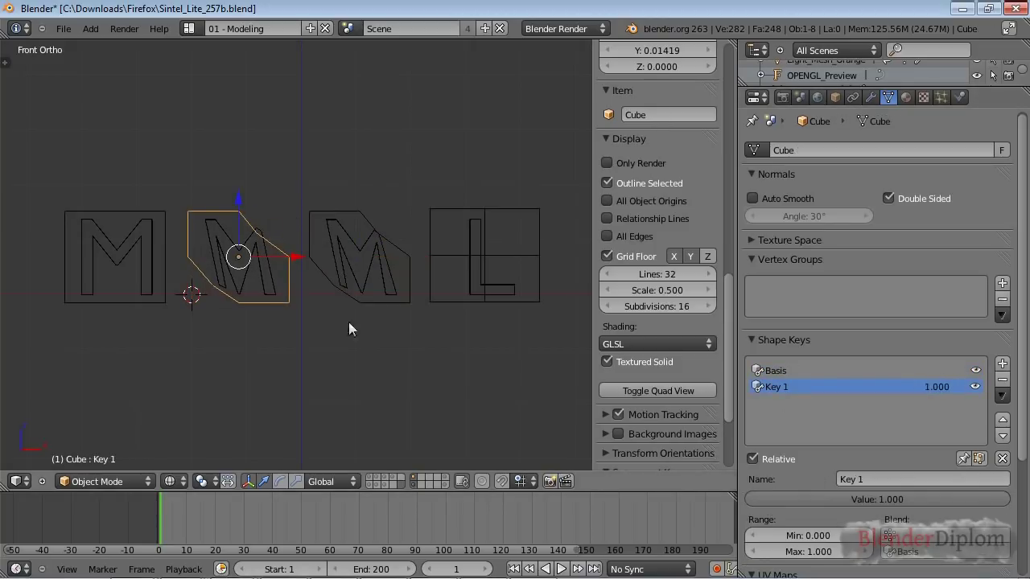
# - Select the third M letter and zoom in and out to inspect the sheared result
pyautogui.rightClick(343, 237)
pyautogui.scroll(3, 358, 322)
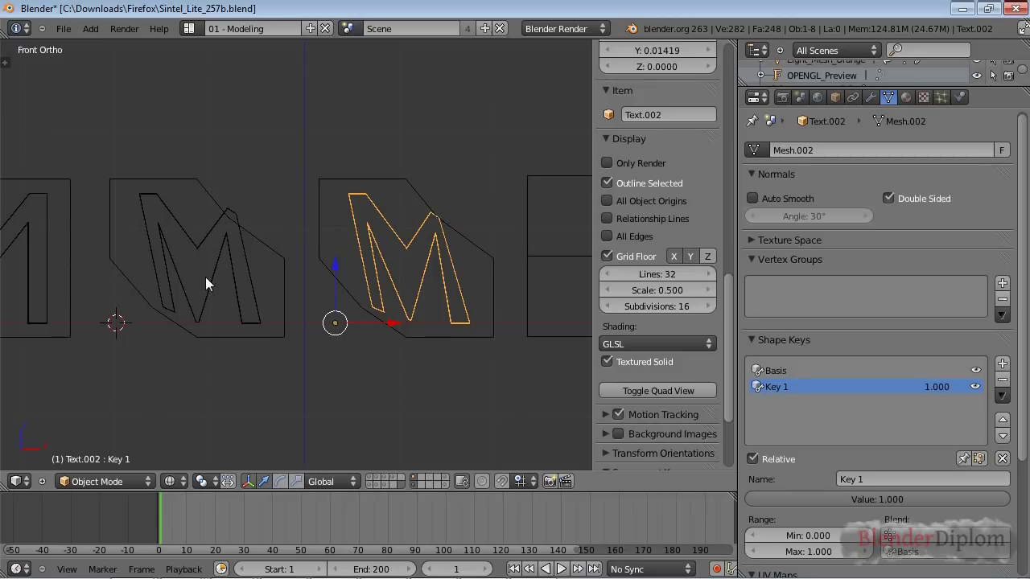
pyautogui.scroll(-2, 248, 263)
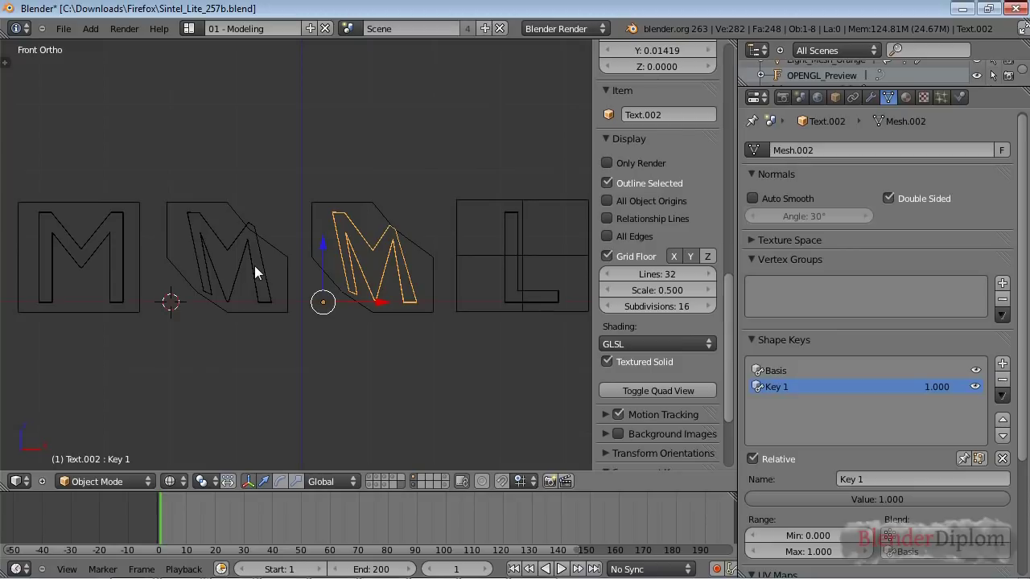
# - Switch to the Sintel layer, select GEO-body, and hide its MeshDeform modifier in the viewport
pyautogui.press('1')
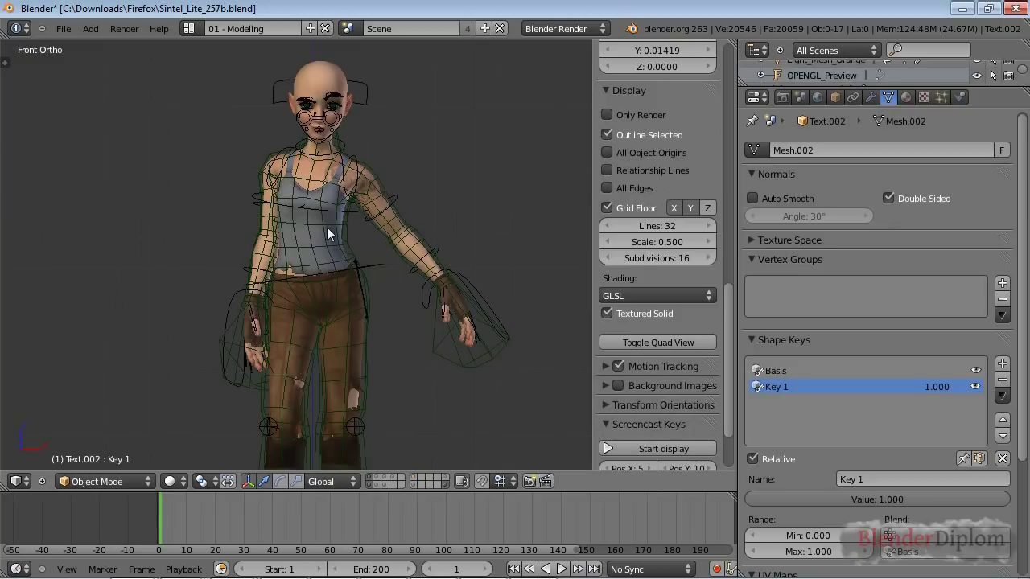
pyautogui.rightClick(416, 237)
pyautogui.rightClick(314, 70)
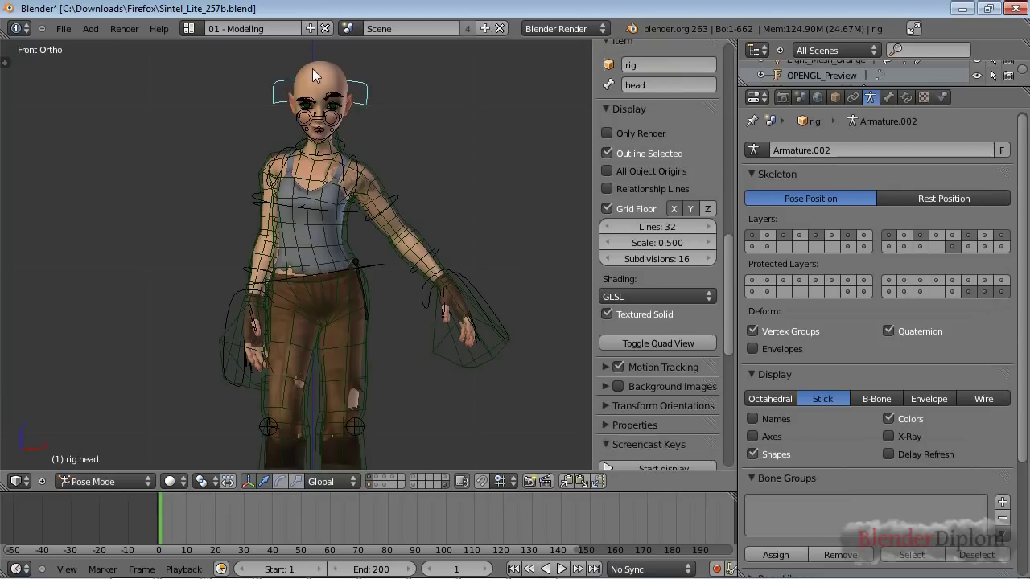
pyautogui.rightClick(312, 69)
pyautogui.click(870, 97)
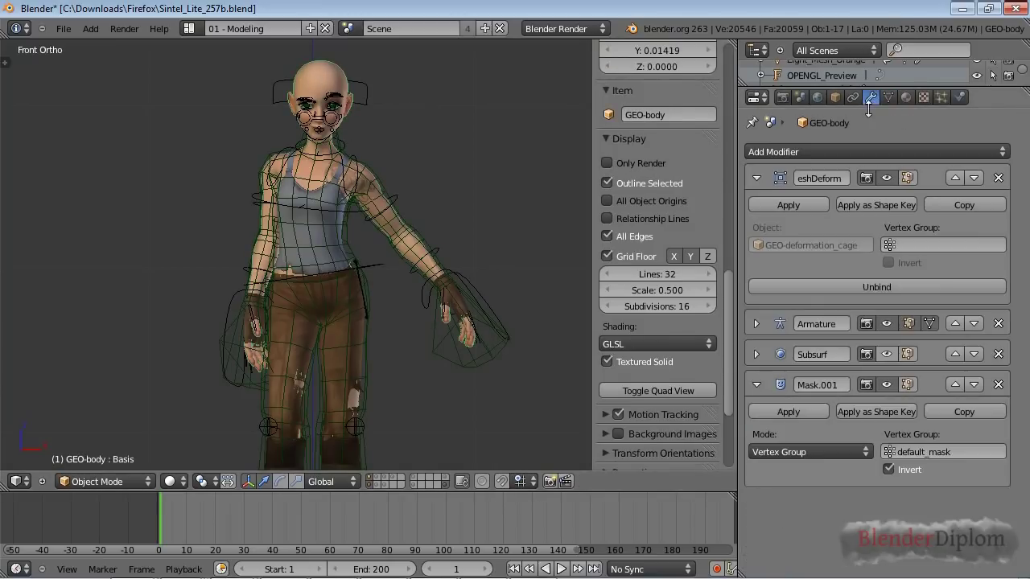
pyautogui.click(887, 177)
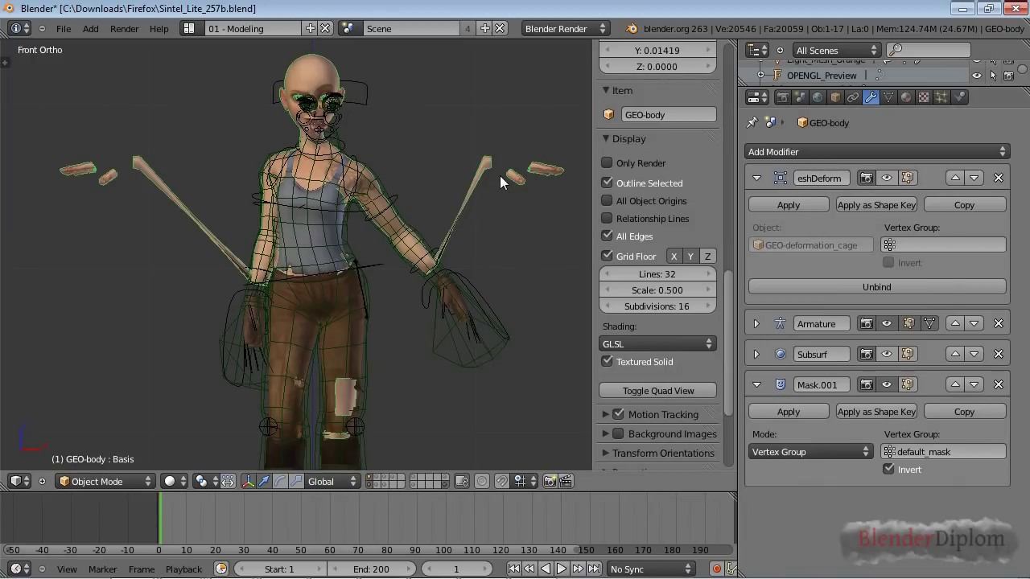
# - Inspect GEO-shirt's MeshDeform cage binding, then reselect GEO-body and pan the character higher in view
pyautogui.rightClick(300, 193)
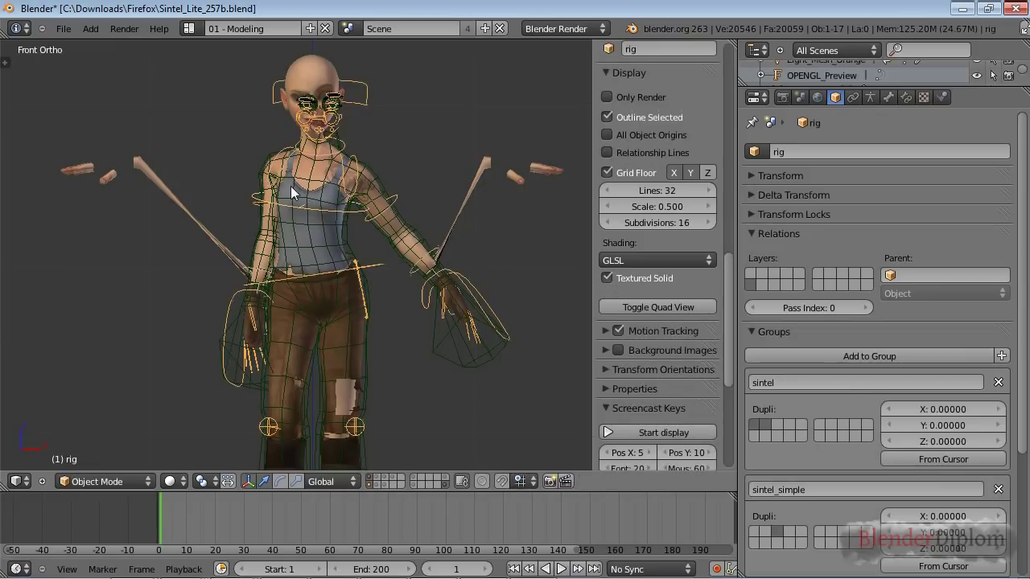
pyautogui.rightClick(291, 188)
pyautogui.rightClick(291, 188)
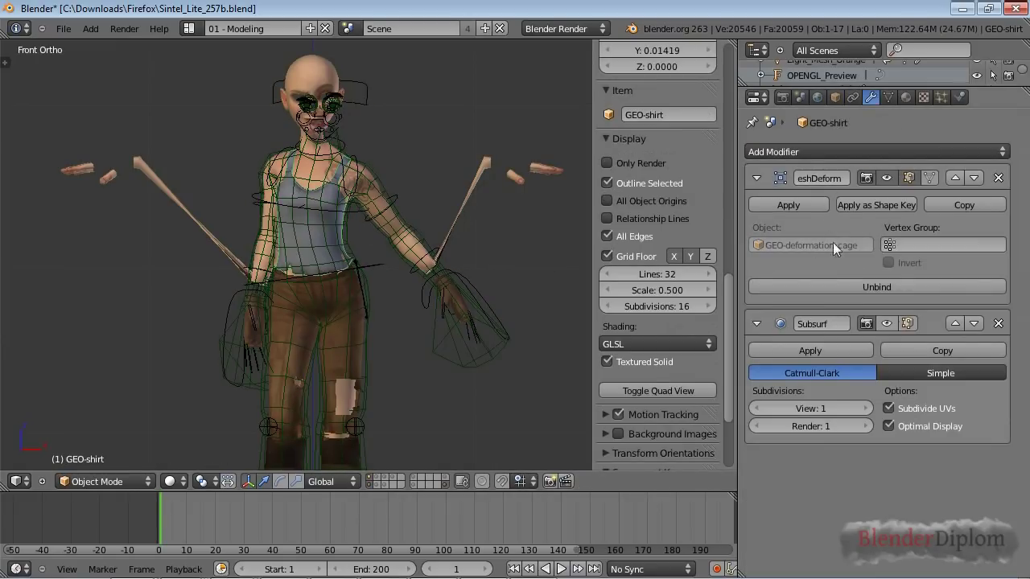
pyautogui.rightClick(448, 287)
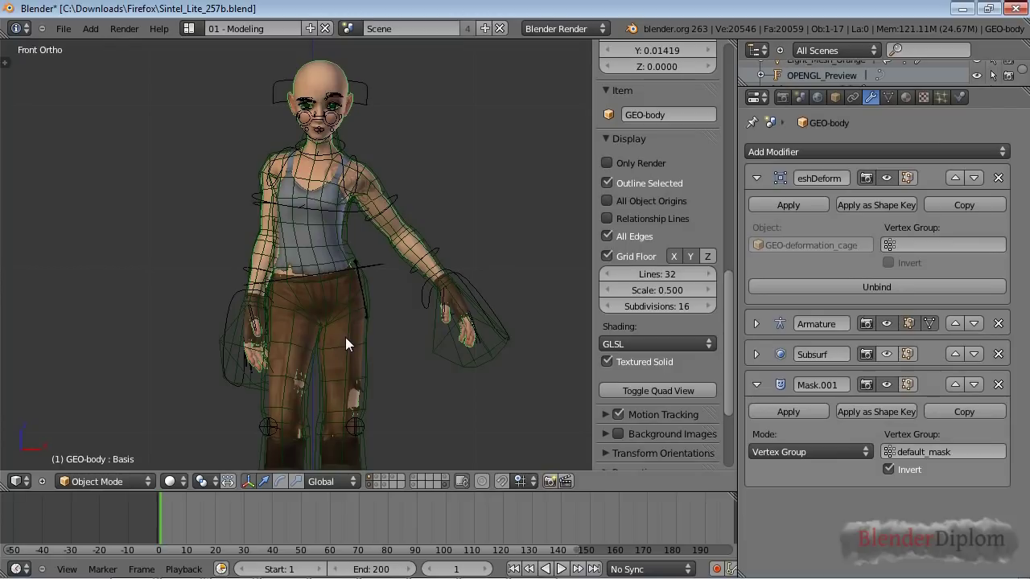
pyautogui.keyDown('shift'); pyautogui.moveTo(362, 361); pyautogui.dragTo(367, 287, button='middle'); pyautogui.keyUp('shift')
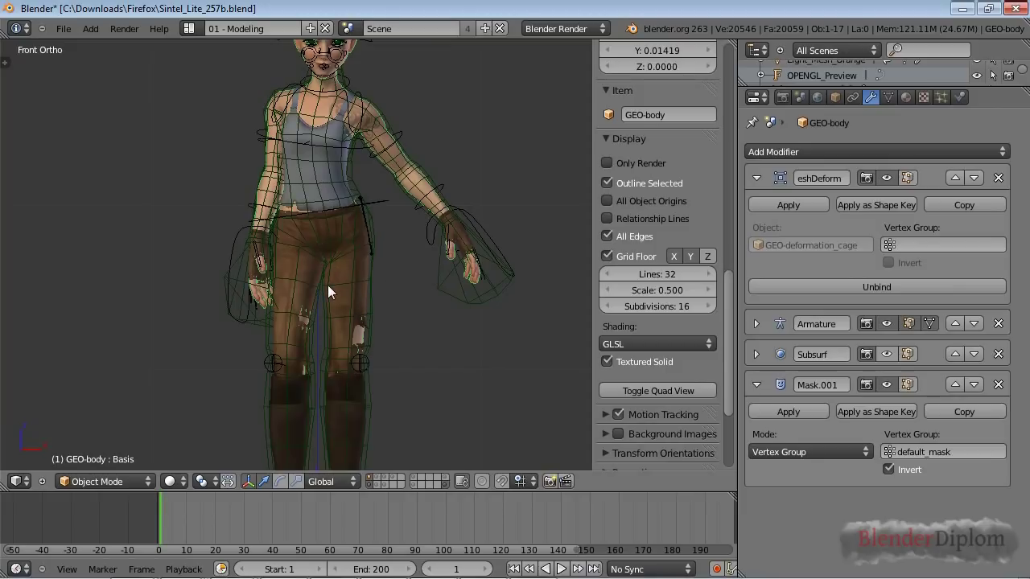
pyautogui.keyDown('shift'); pyautogui.scroll(3, 329, 246); pyautogui.keyUp('shift')
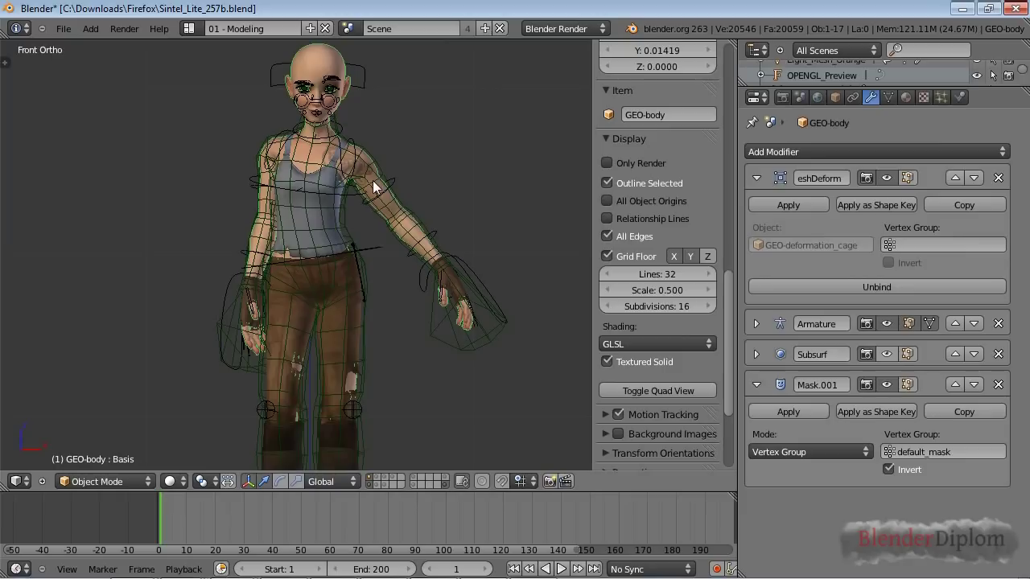
pyautogui.scroll(-3, 441, 214)
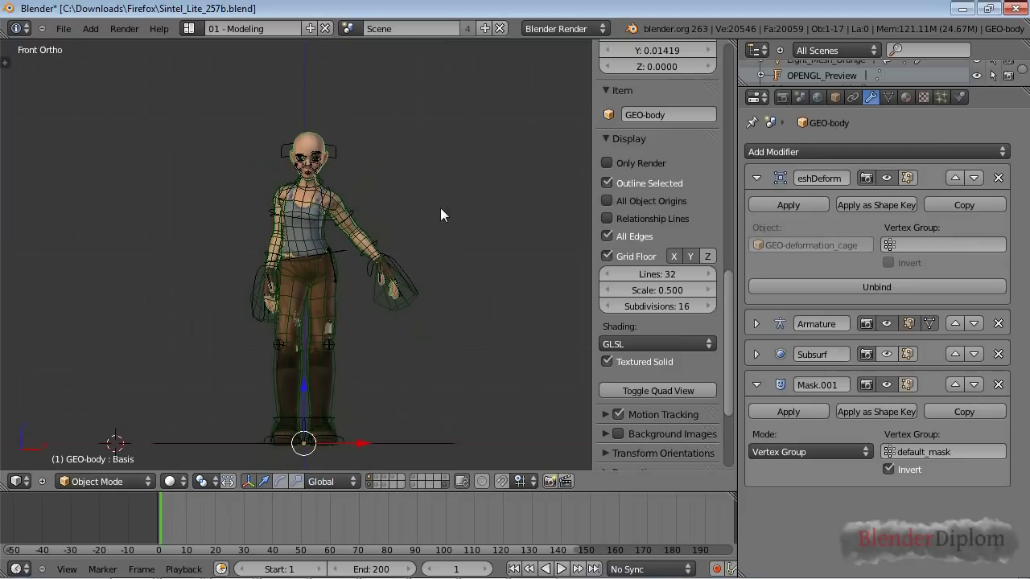
pyautogui.scroll(3, 441, 211)
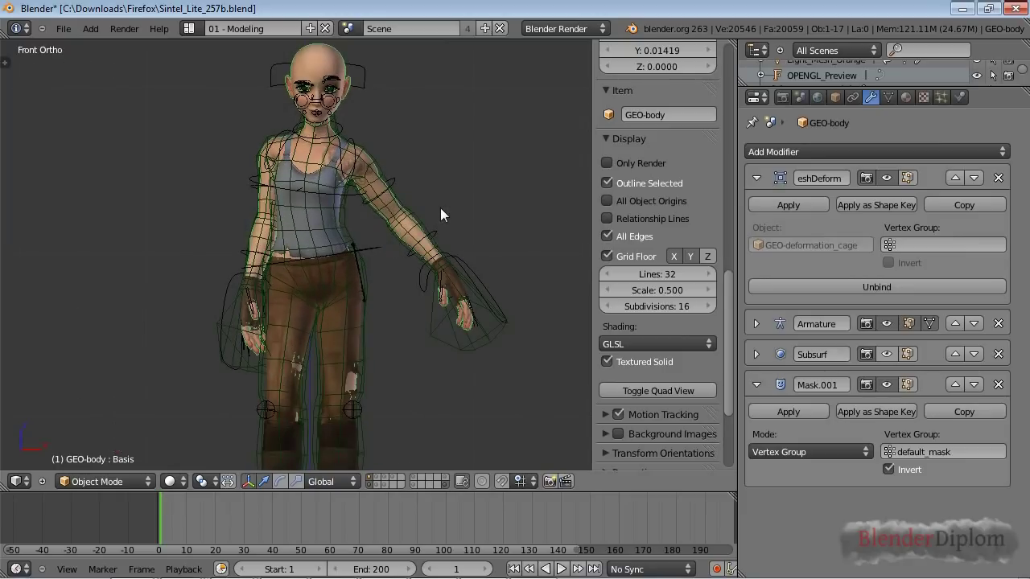